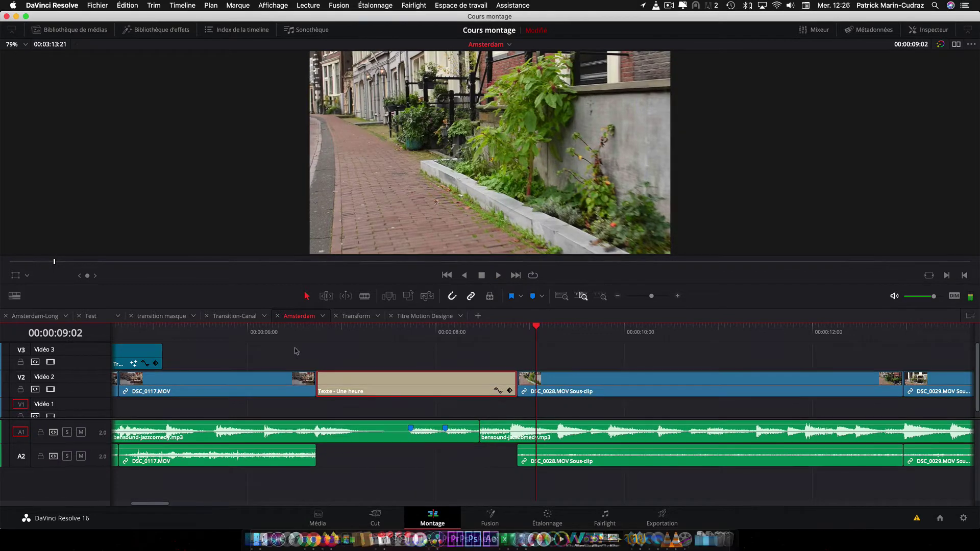
# Add a Couleur opaque generator on Vidéo 1 beneath the "Texte - Une heure" title and trim its end to match the title.
pyautogui.click(157, 31)
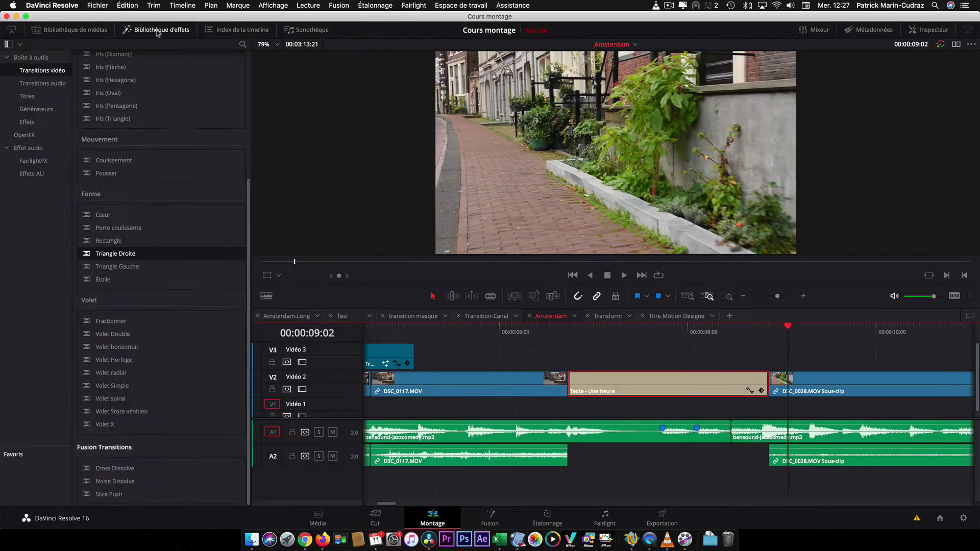
pyautogui.click(45, 110)
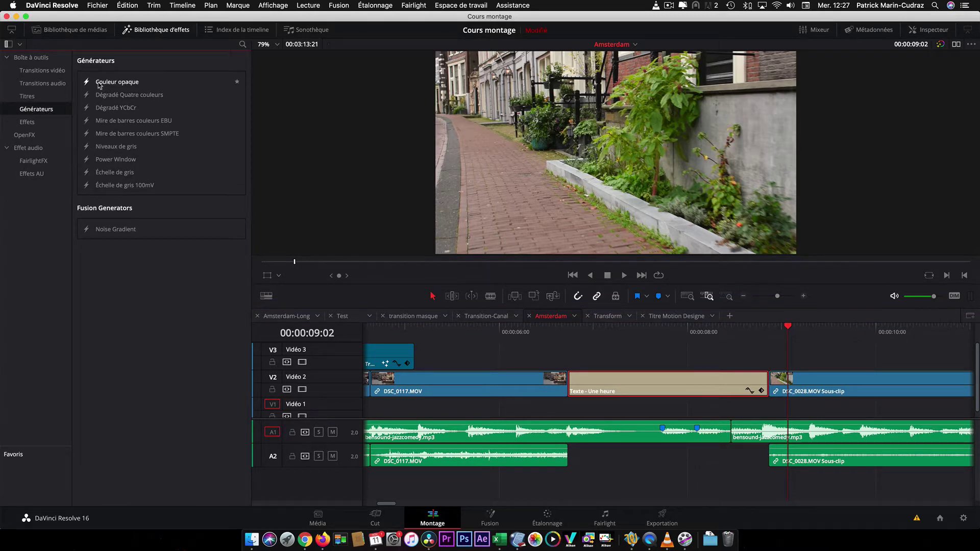
pyautogui.moveTo(99, 85); pyautogui.dragTo(567, 412)
pyautogui.hscroll(5, 632, 411)
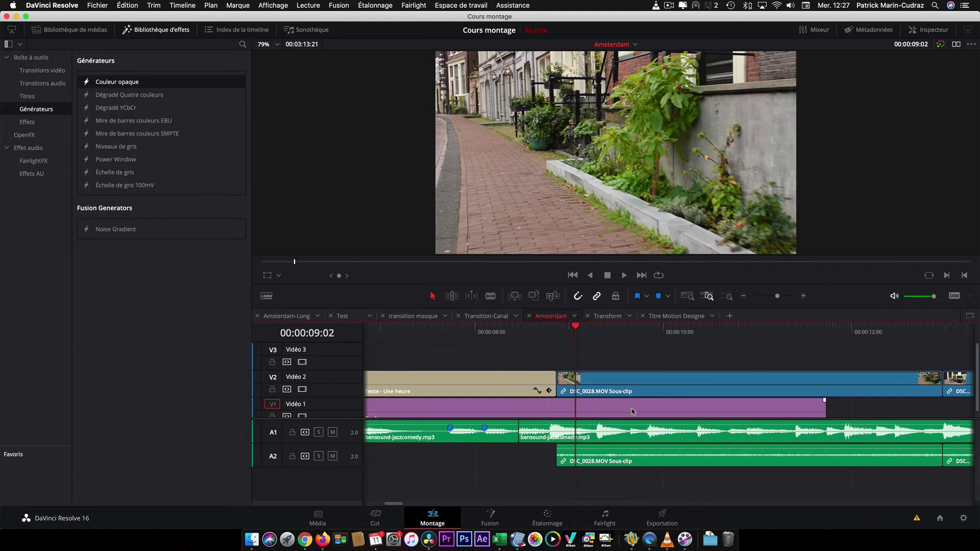
pyautogui.hscroll(-1, 632, 412)
pyautogui.moveTo(873, 414); pyautogui.dragTo(604, 410)
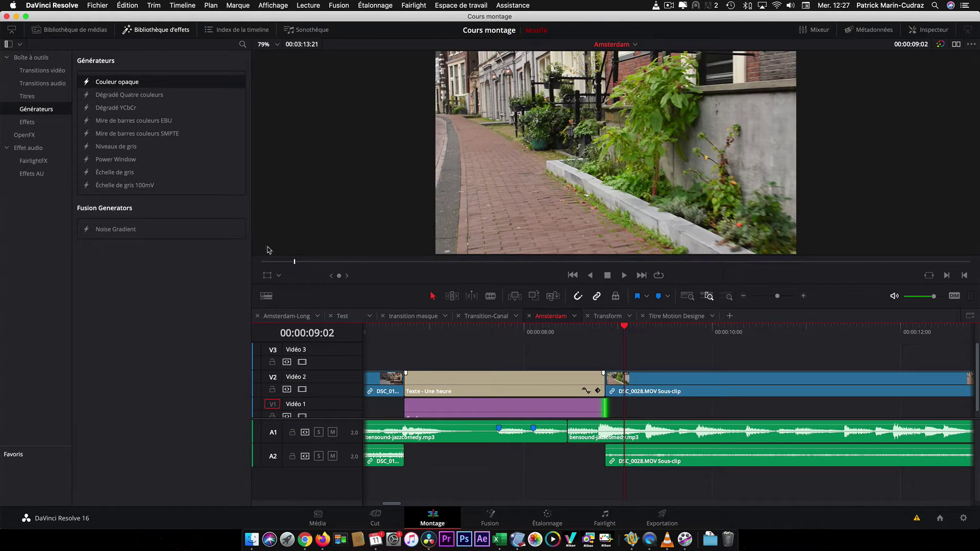
pyautogui.click(160, 31)
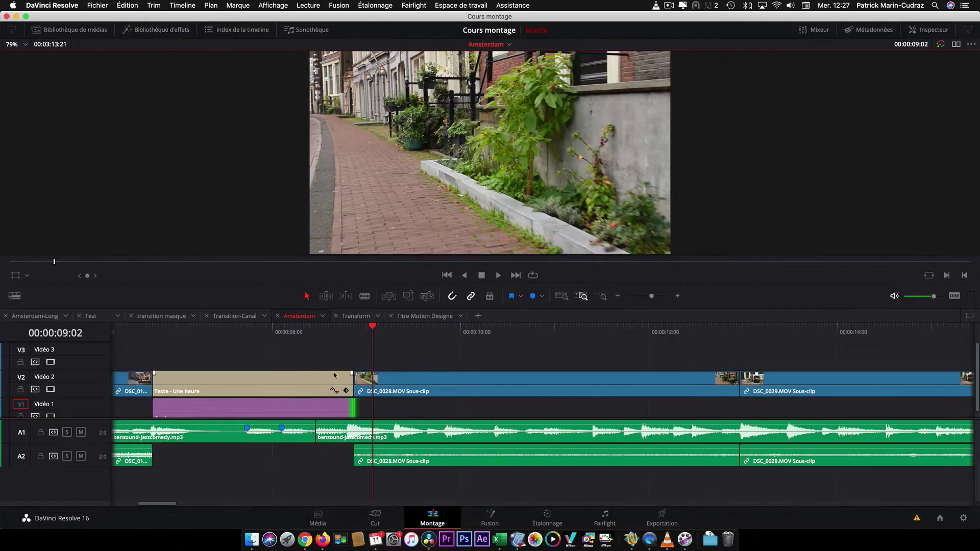
# Set the Couleur opaque clip's color to blue and preview it behind the title.
pyautogui.click(301, 413)
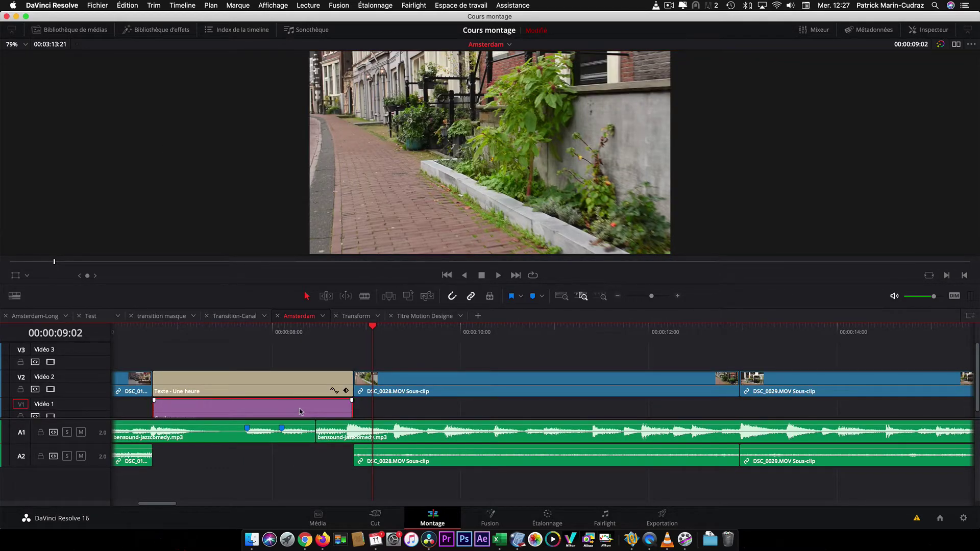
pyautogui.click(927, 31)
pyautogui.click(862, 95)
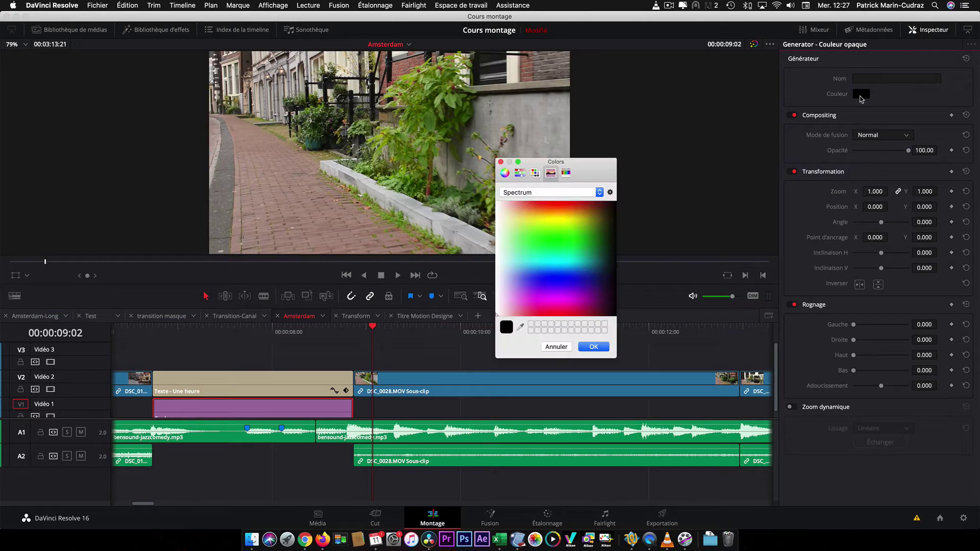
pyautogui.click(556, 282)
pyautogui.click(594, 347)
pyautogui.moveTo(373, 329); pyautogui.dragTo(173, 336)
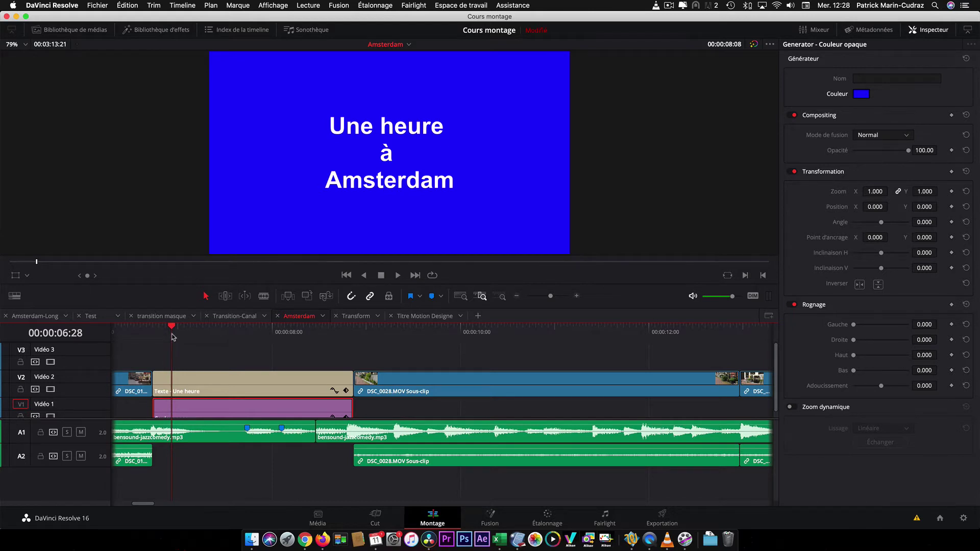
pyautogui.scroll(-1, 215, 348)
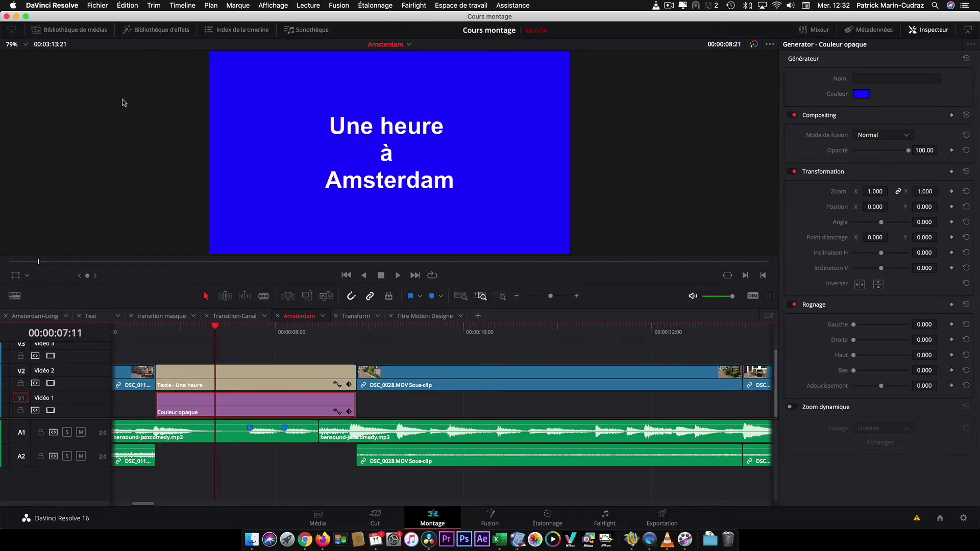
# Add a Volet Double video transition at the start of the Couleur opaque clip and preview it partway through.
pyautogui.click(151, 32)
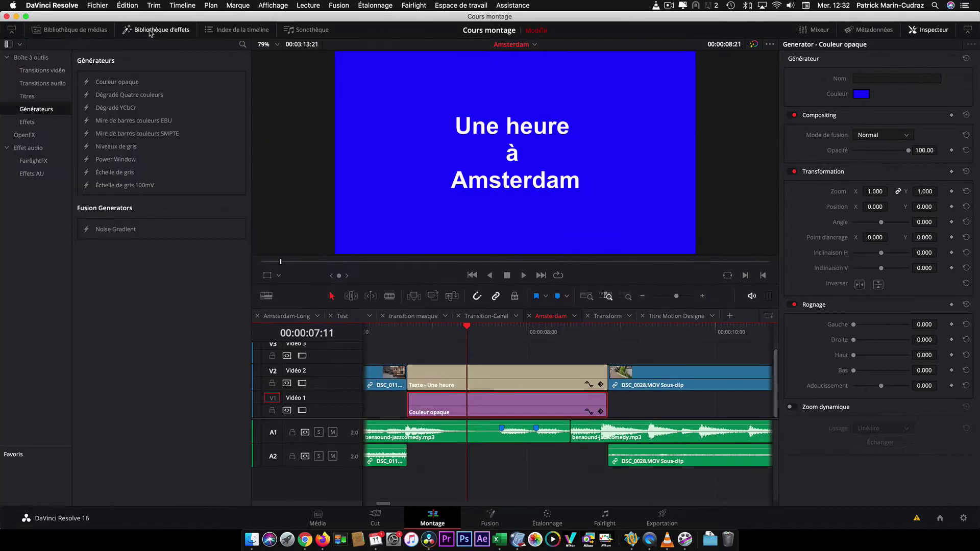
pyautogui.click(43, 72)
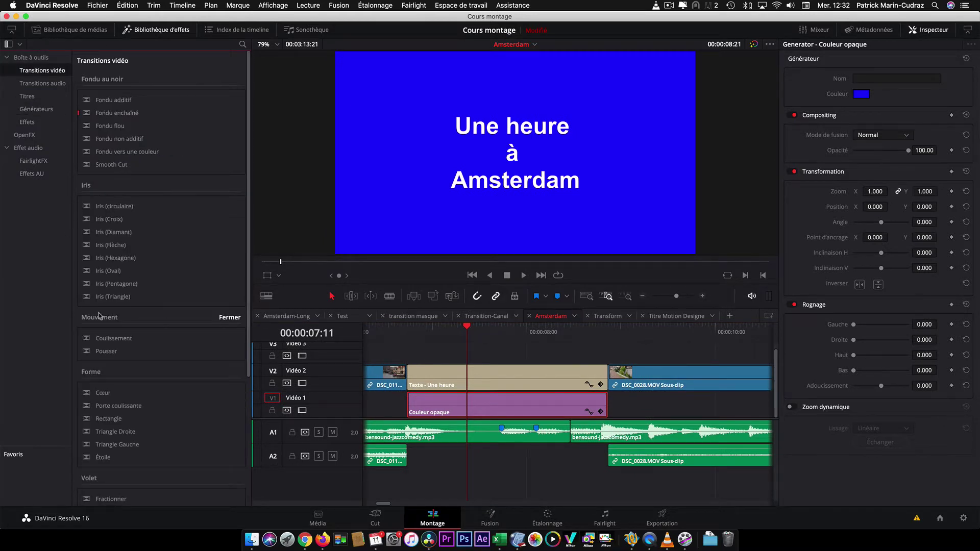
pyautogui.scroll(-7, 138, 335)
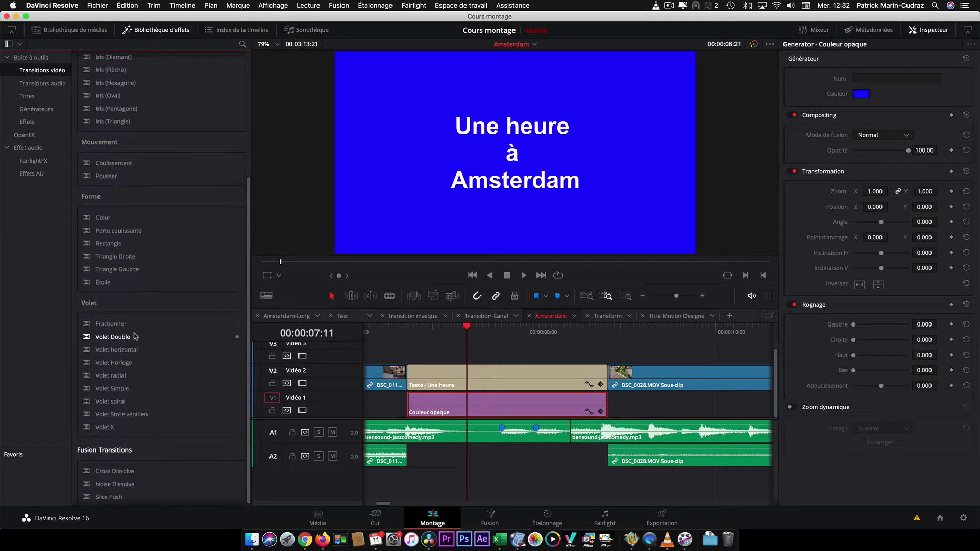
pyautogui.moveTo(93, 338); pyautogui.dragTo(415, 401)
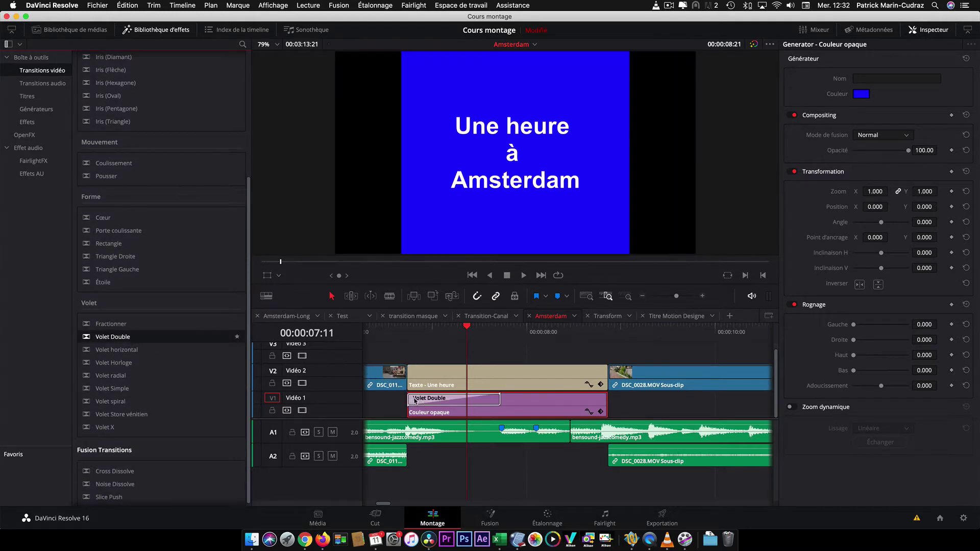
pyautogui.click(443, 403)
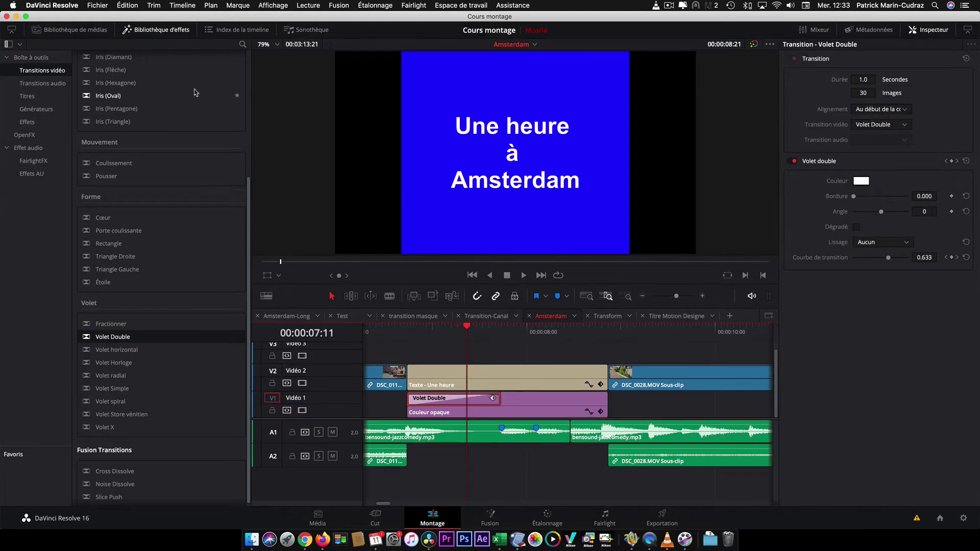
pyautogui.click(162, 32)
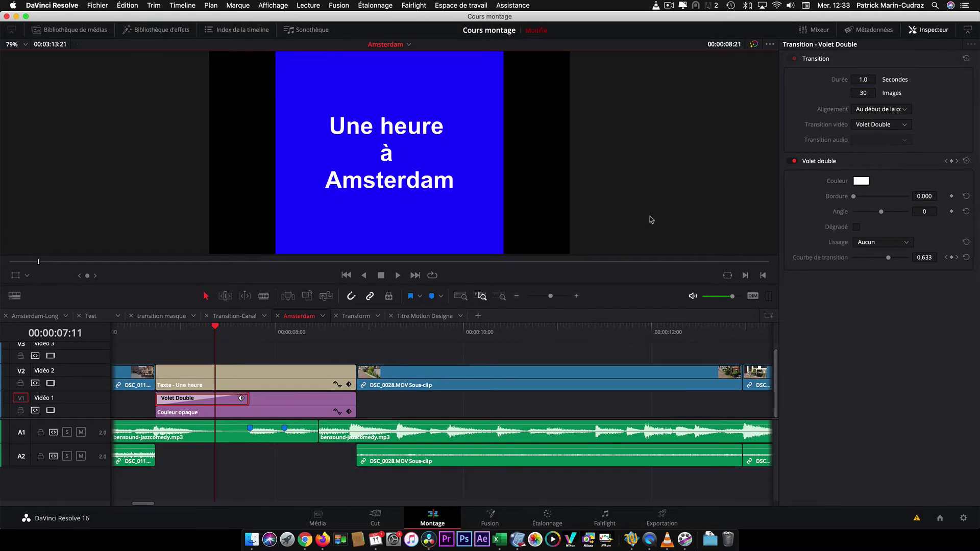
pyautogui.moveTo(214, 329)
pyautogui.mouseDown()
pyautogui.moveTo(168, 330)
pyautogui.moveTo(209, 334)
pyautogui.mouseUp()
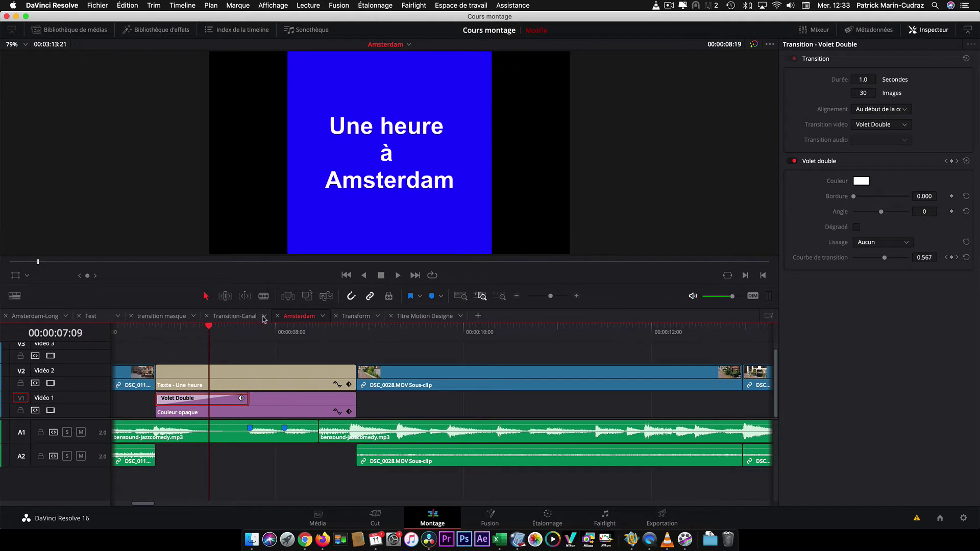
# Change the Couleur opaque clip's transition to Volet Simple and set its white border to 20.870.
pyautogui.click(907, 127)
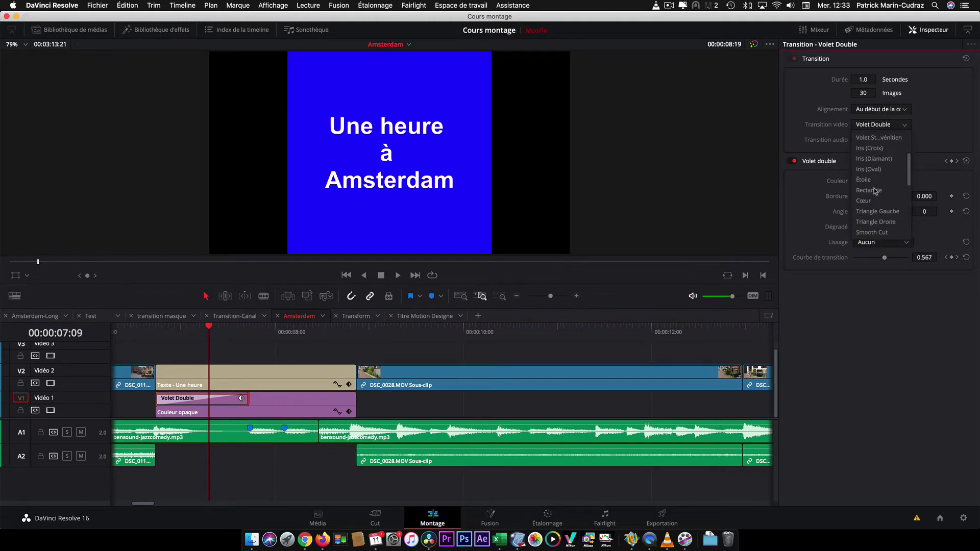
pyautogui.scroll(-9, 875, 191)
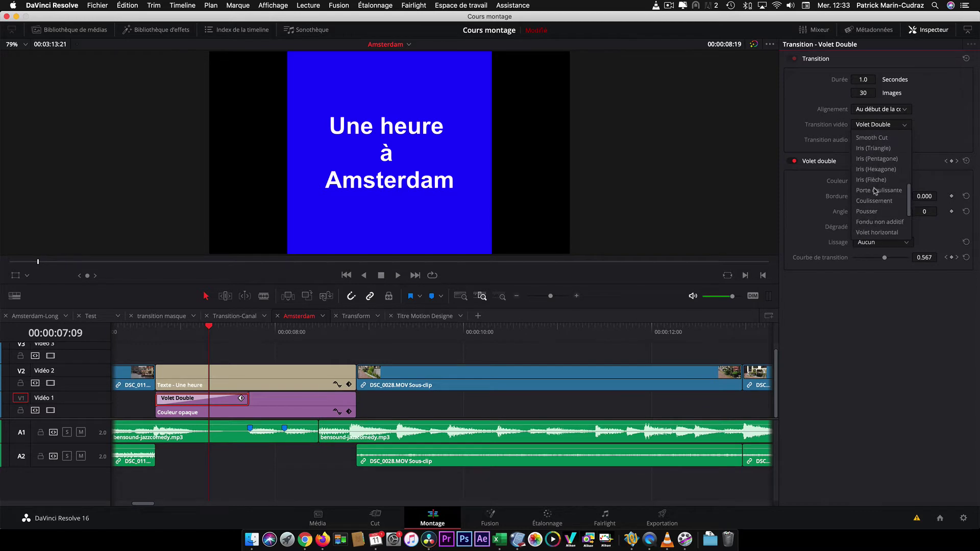
pyautogui.scroll(-1, 875, 192)
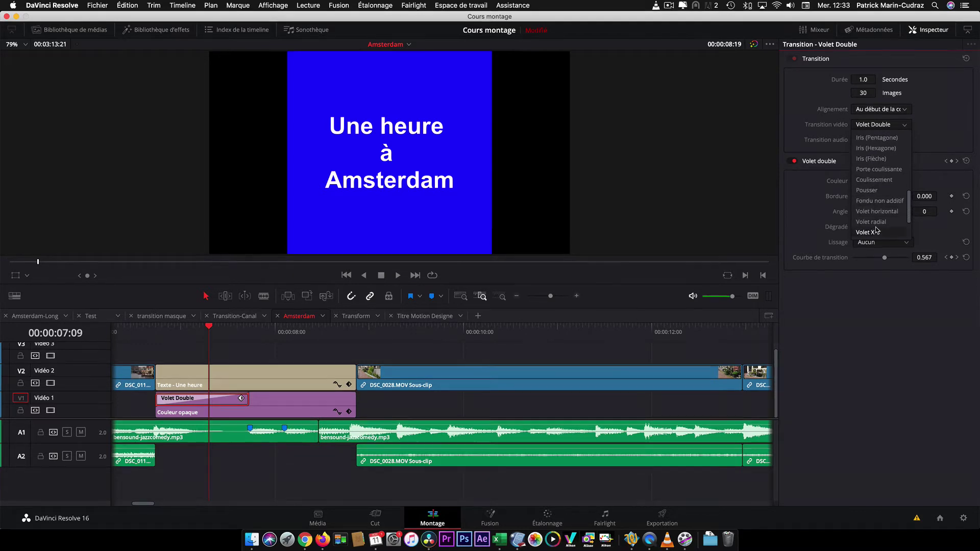
pyautogui.click(873, 134)
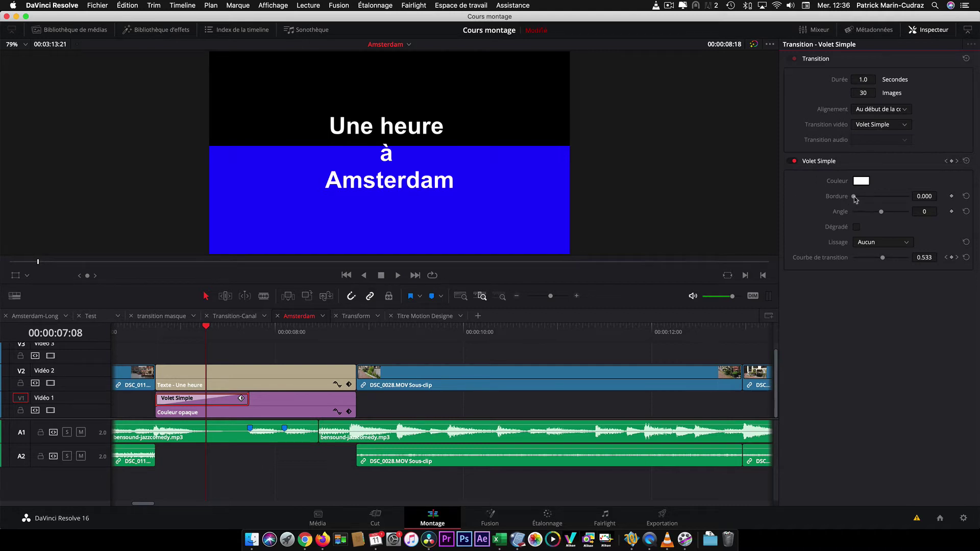
pyautogui.moveTo(854, 198); pyautogui.dragTo(856, 200)
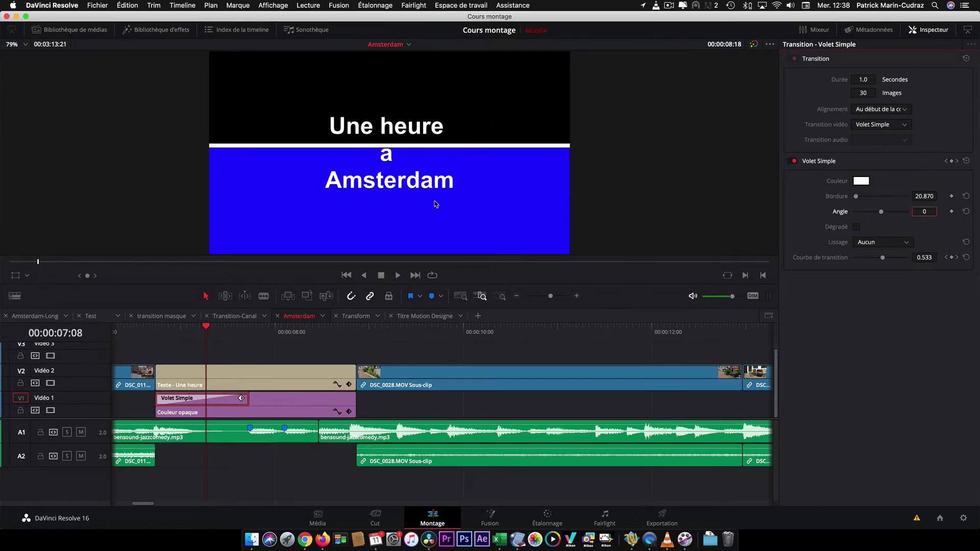
# Display the Volet Simple transition's curve beneath the clip and enlarge the timeline area to show the whole curve.
pyautogui.click(242, 398)
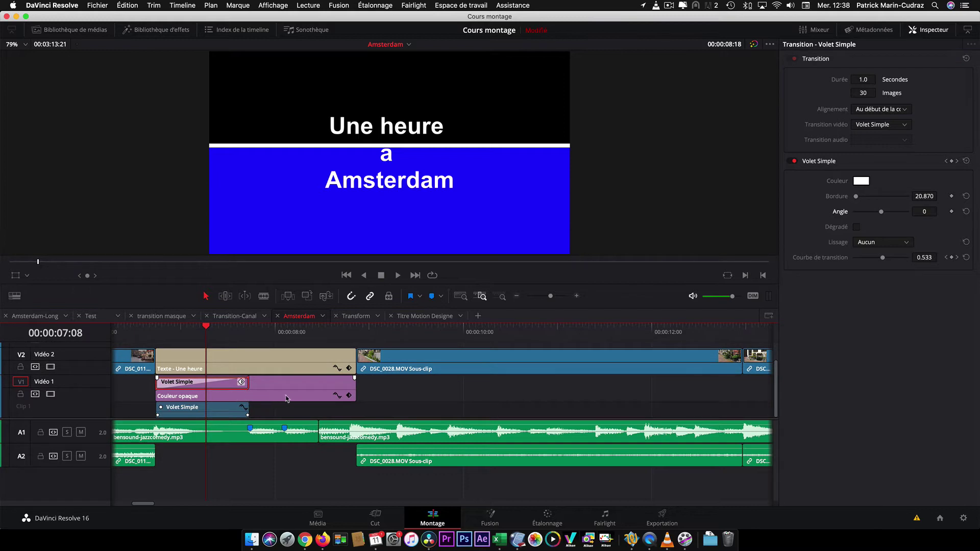
pyautogui.click(242, 408)
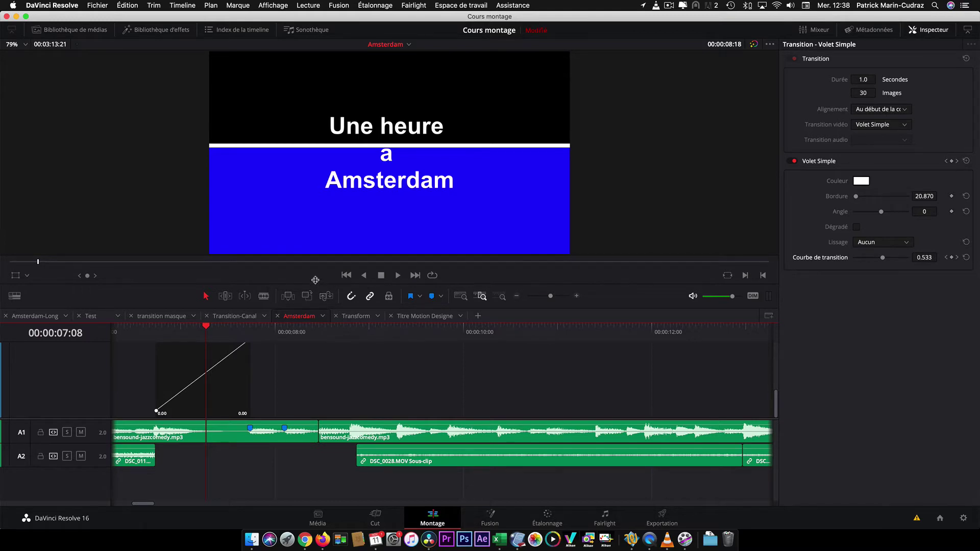
pyautogui.moveTo(315, 280); pyautogui.dragTo(316, 251)
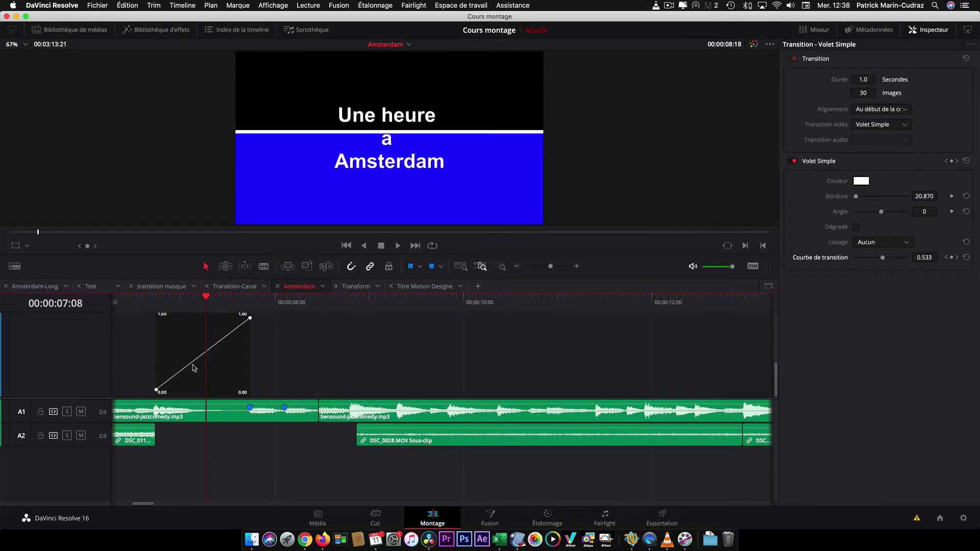
pyautogui.moveTo(246, 321)
# Compare the Approche, Éloignement and Approche & Éloignement smoothing options on the Volet Simple transition, keeping Éloignement.
pyautogui.click(907, 244)
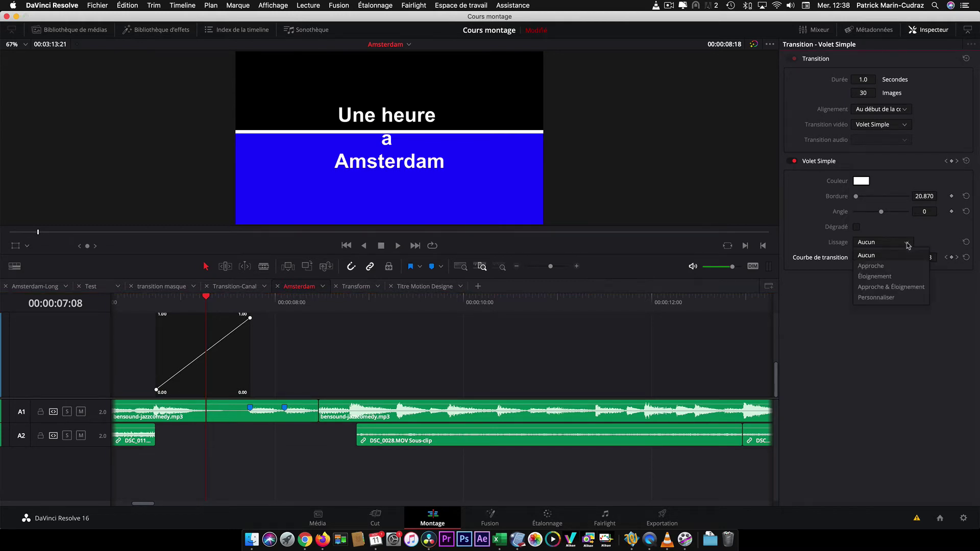
pyautogui.click(880, 266)
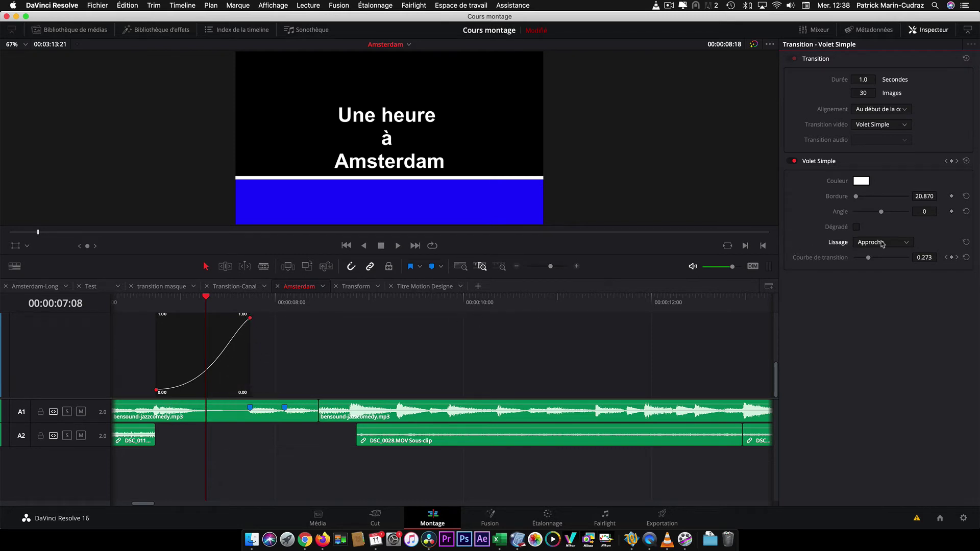
pyautogui.click(909, 245)
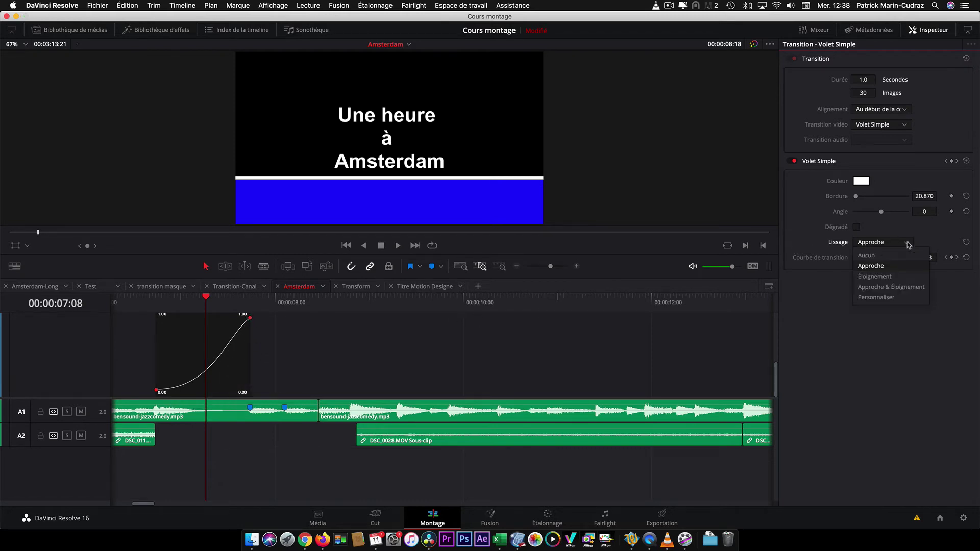
pyautogui.click(885, 277)
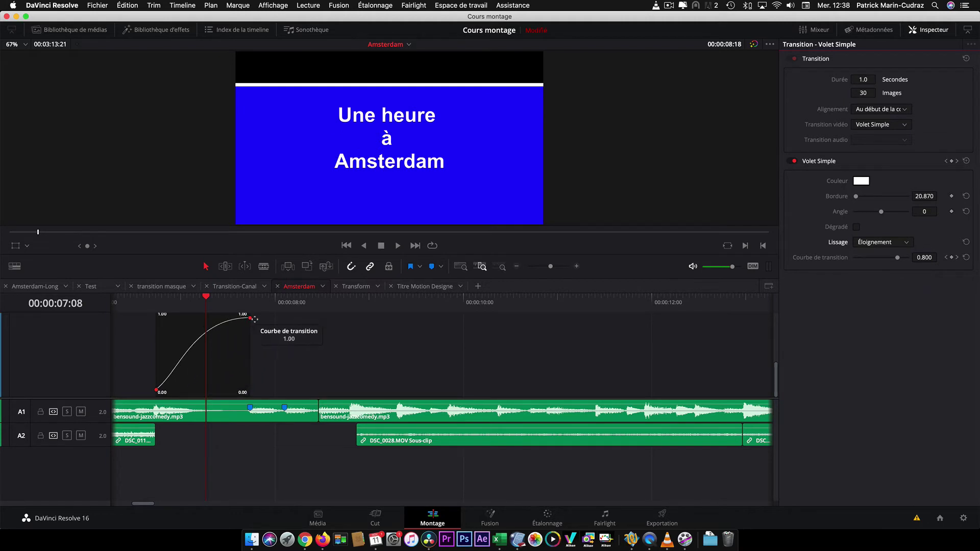
pyautogui.click(907, 243)
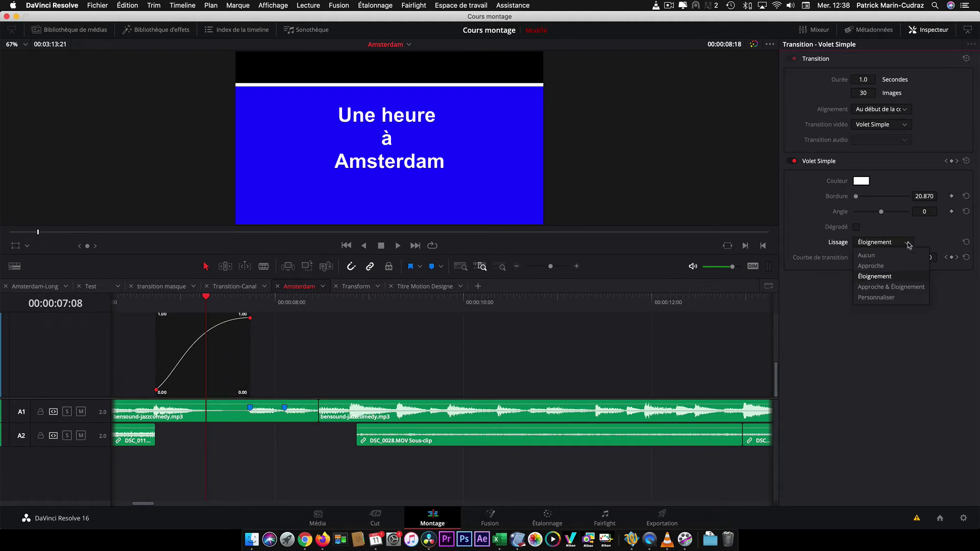
pyautogui.click(887, 287)
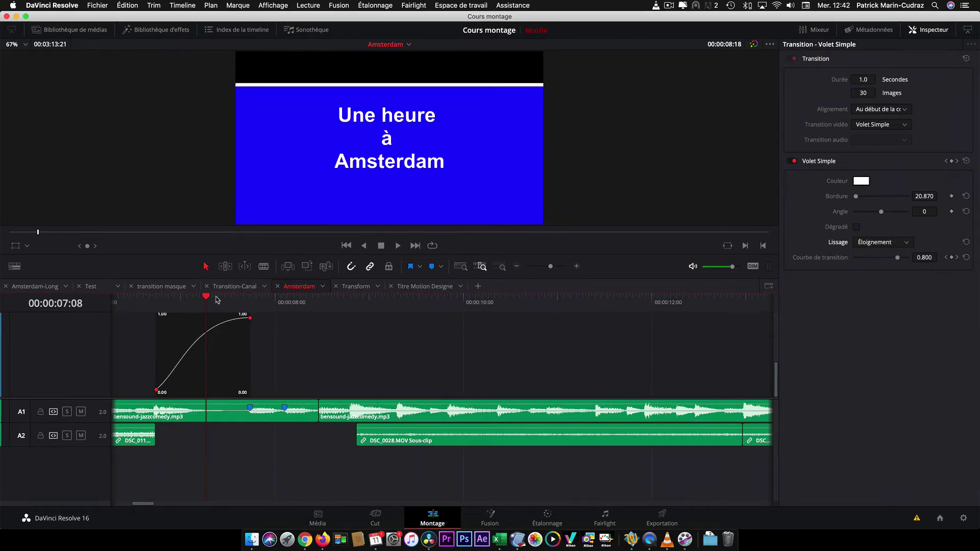
# Play the sequence from just before the title to review the wipe, ending with the playhead at 00:00:07:18.
pyautogui.moveTo(207, 300); pyautogui.dragTo(131, 305)
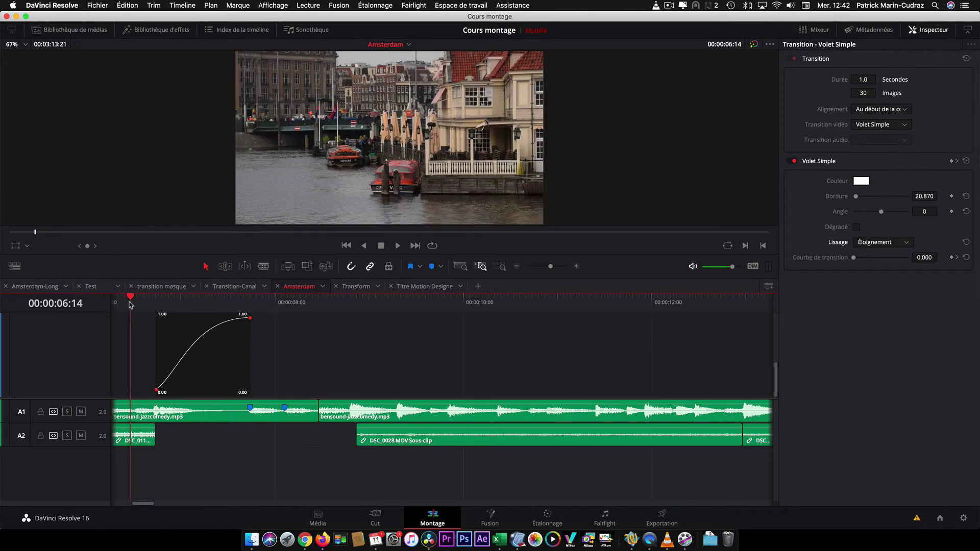
pyautogui.press('space')
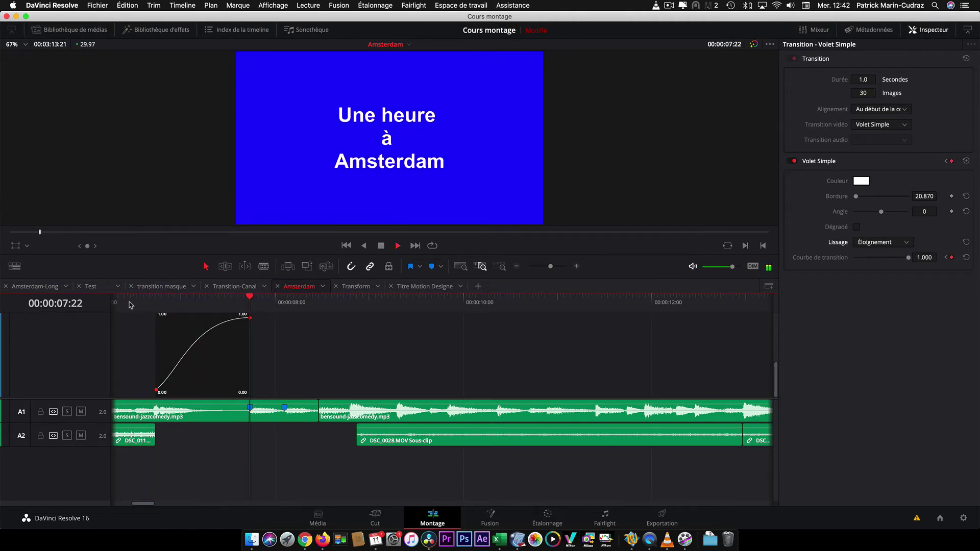
pyautogui.moveTo(283, 300)
pyautogui.mouseDown()
pyautogui.moveTo(185, 308)
pyautogui.moveTo(227, 305)
pyautogui.mouseUp()
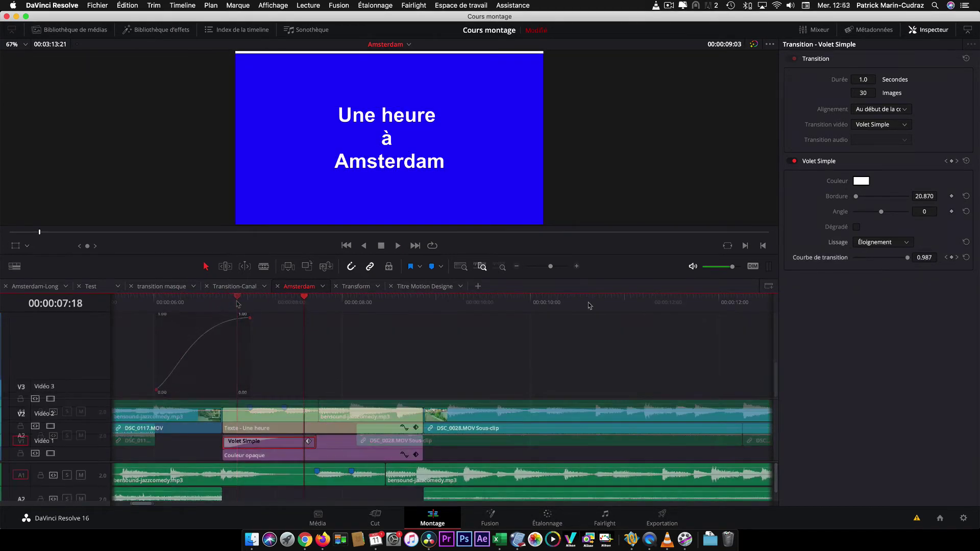
# Move the "Texte - Une heure" title from Vidéo 2 up to Vidéo 3, keeping its timing.
pyautogui.click(343, 416)
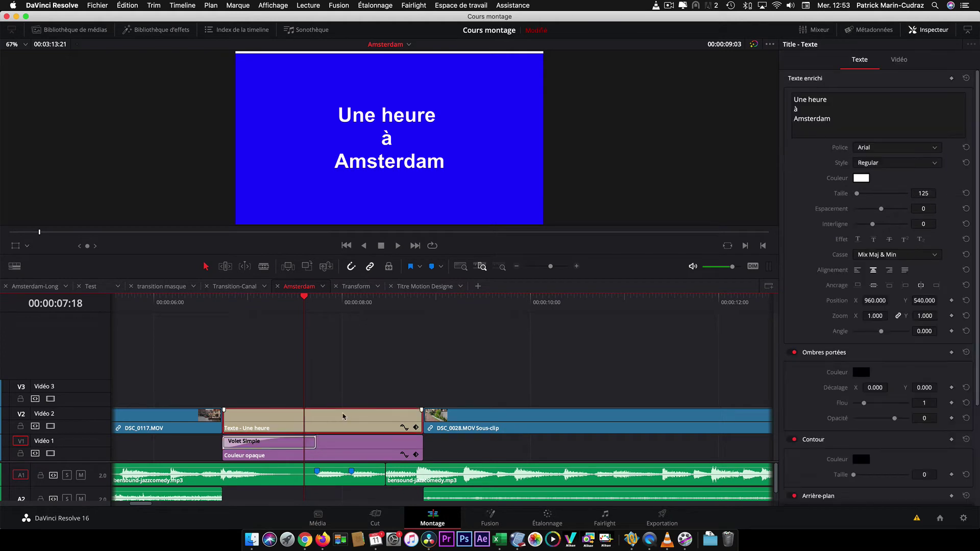
pyautogui.moveTo(344, 416)
pyautogui.mouseDown()
pyautogui.moveTo(341, 394)
pyautogui.moveTo(341, 401)
pyautogui.mouseUp()
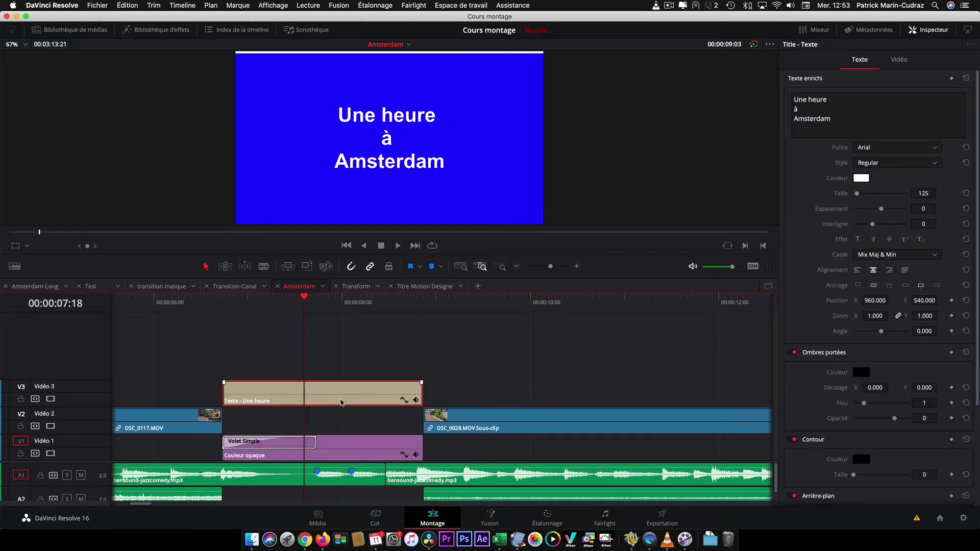
# Duplicate the Couleur opaque clip with its Volet Simple transition from Vidéo 1 onto Vidéo 2, directly above the original.
pyautogui.click(328, 451)
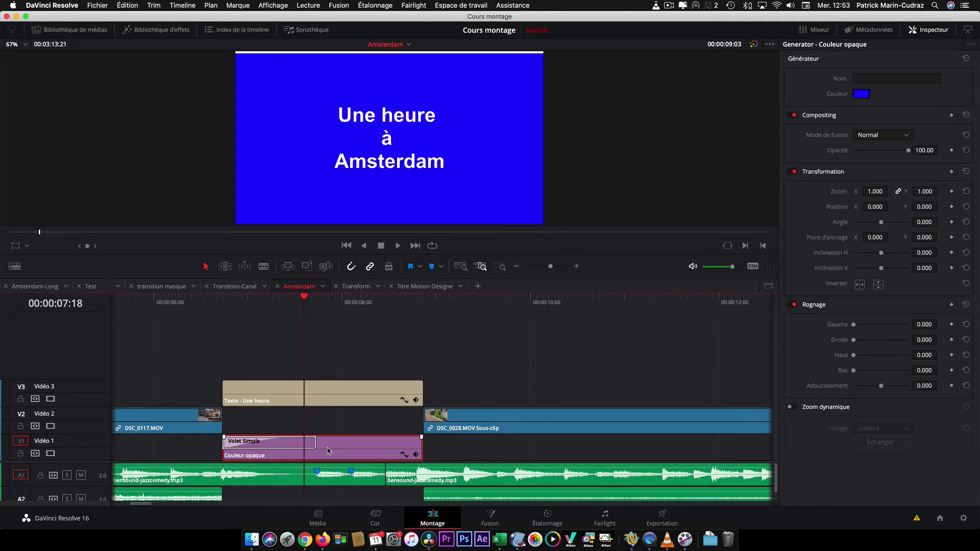
pyautogui.press('alt')
pyautogui.moveTo(328, 449); pyautogui.dragTo(329, 426)
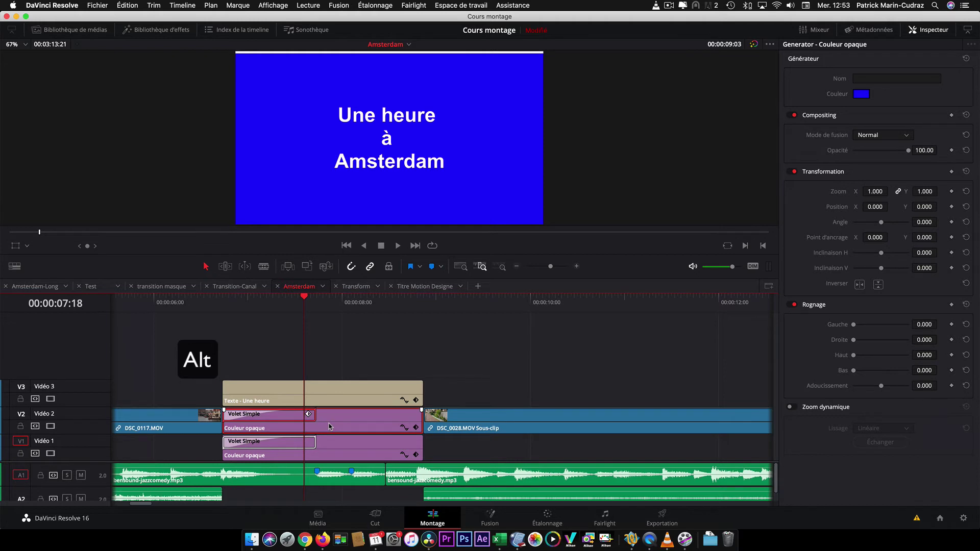
# Set the angle of the Volet Simple transition on Vidéo 2 to about 147 so that it wipes diagonally.
pyautogui.click(301, 415)
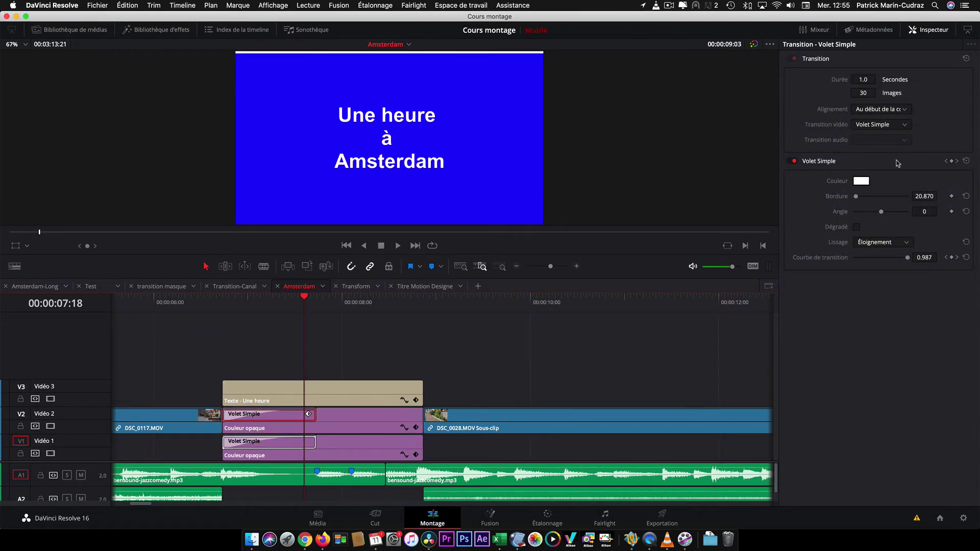
pyautogui.moveTo(882, 212)
pyautogui.mouseDown()
pyautogui.moveTo(891, 214)
pyautogui.moveTo(883, 213)
pyautogui.mouseUp()
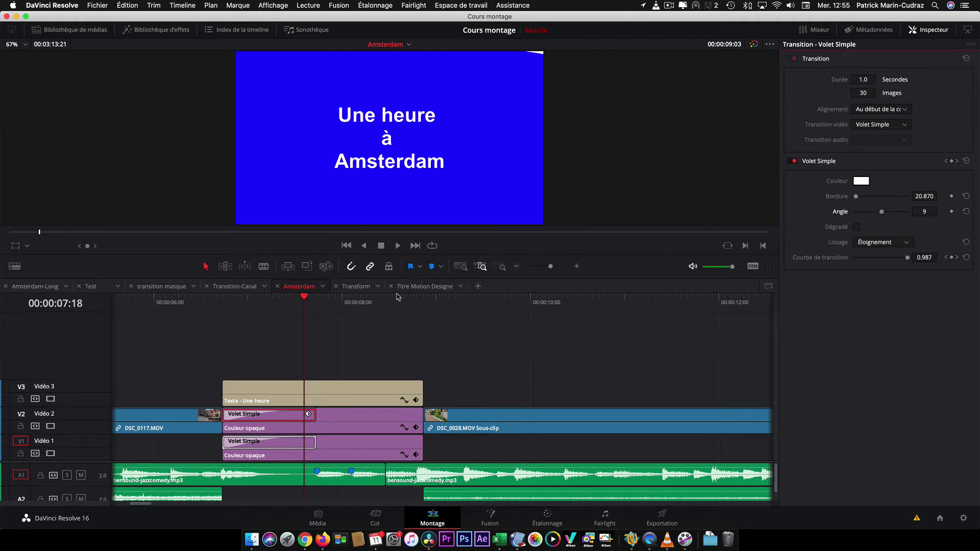
pyautogui.moveTo(308, 301); pyautogui.dragTo(267, 302)
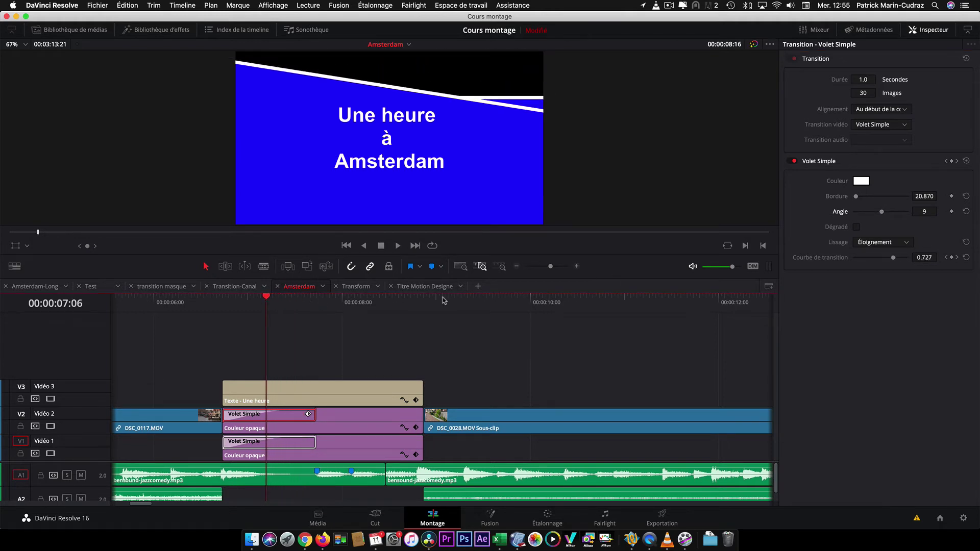
pyautogui.moveTo(882, 212); pyautogui.dragTo(893, 216)
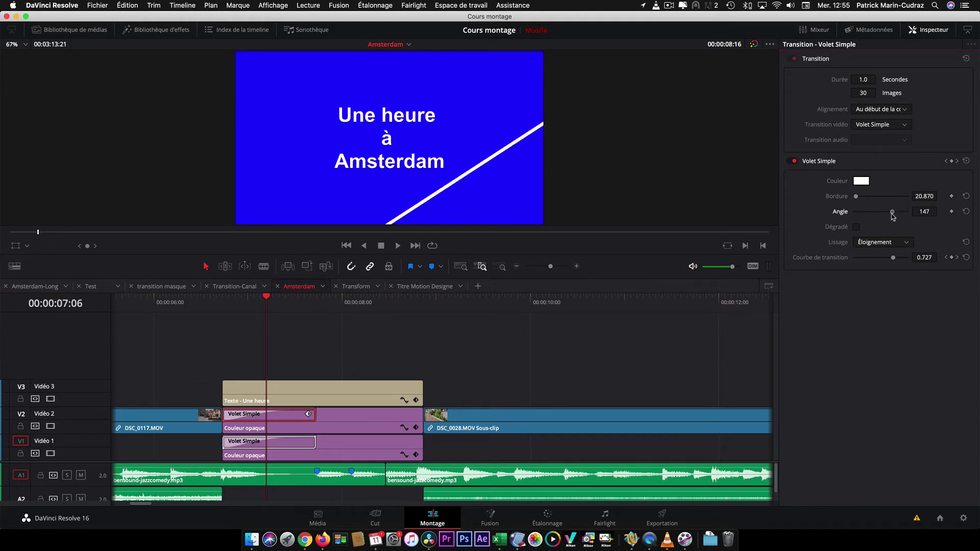
# Change the color of the Couleur opaque clip on Vidéo 2 to dark orange.
pyautogui.click(361, 420)
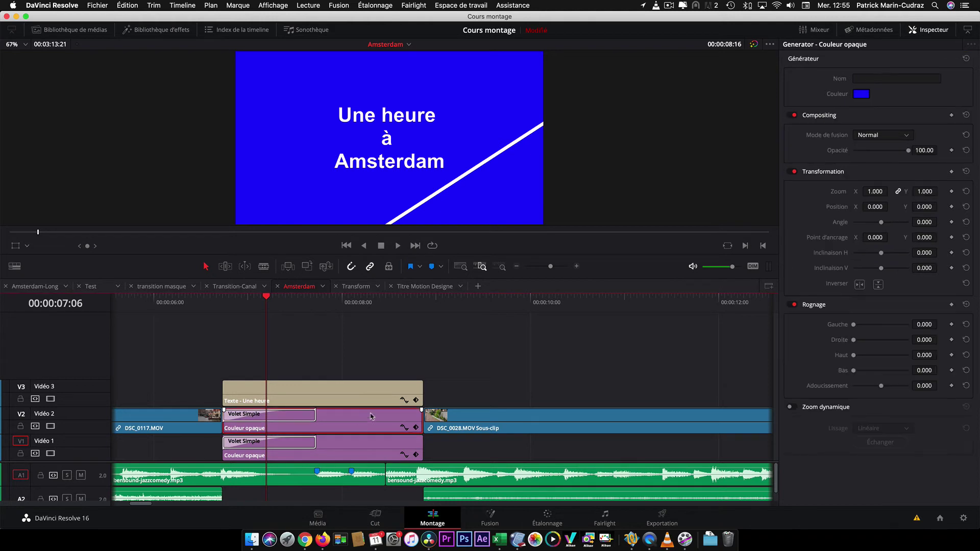
pyautogui.click(863, 95)
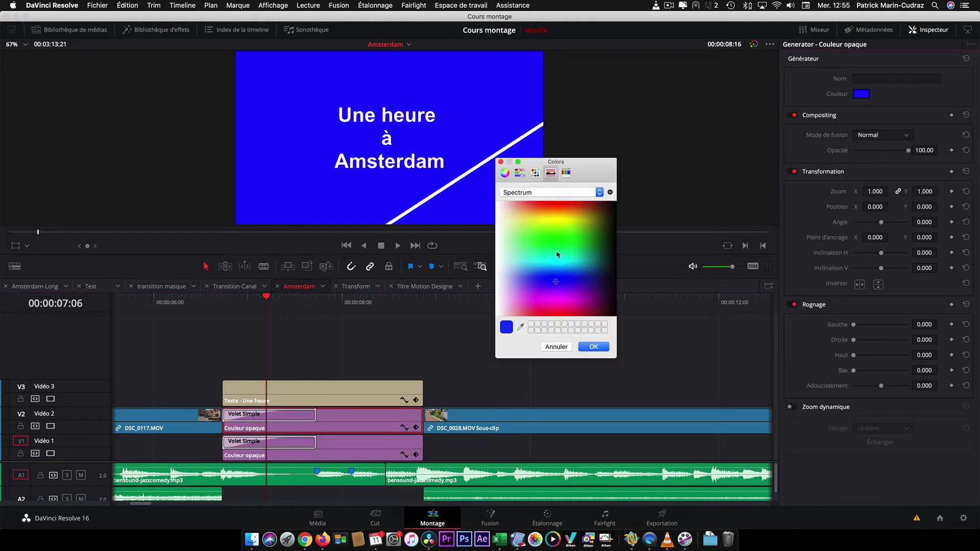
pyautogui.moveTo(558, 283); pyautogui.dragTo(579, 214)
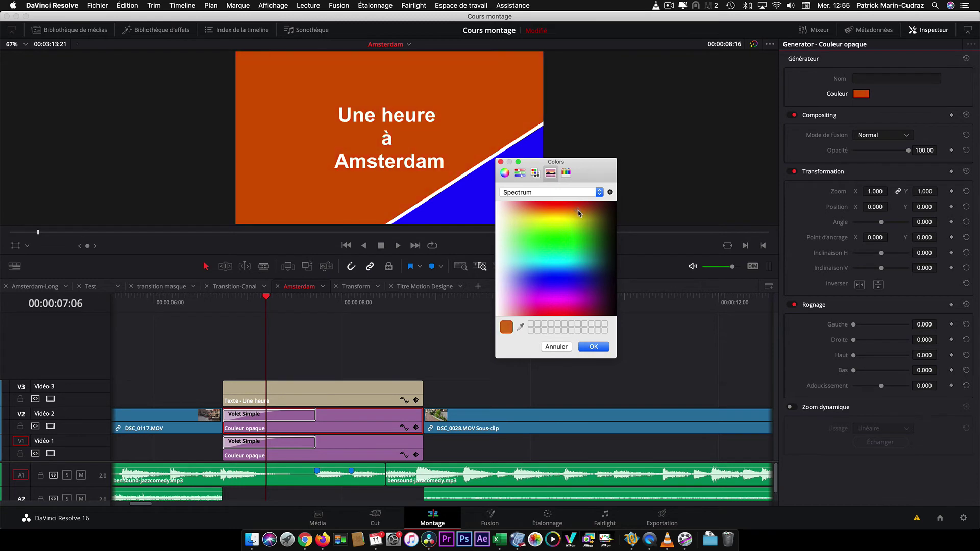
pyautogui.click(593, 347)
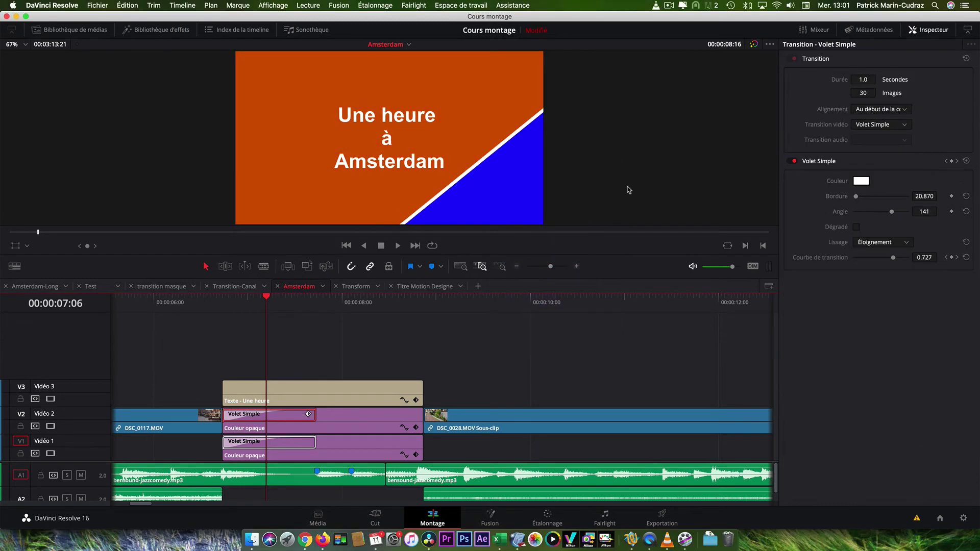
# Trim the starts of the Couleur opaque clip on Vidéo 2 and the title on Vidéo 3 to 00:00:07:06.
pyautogui.click(228, 427)
pyautogui.moveTo(228, 426); pyautogui.dragTo(268, 427)
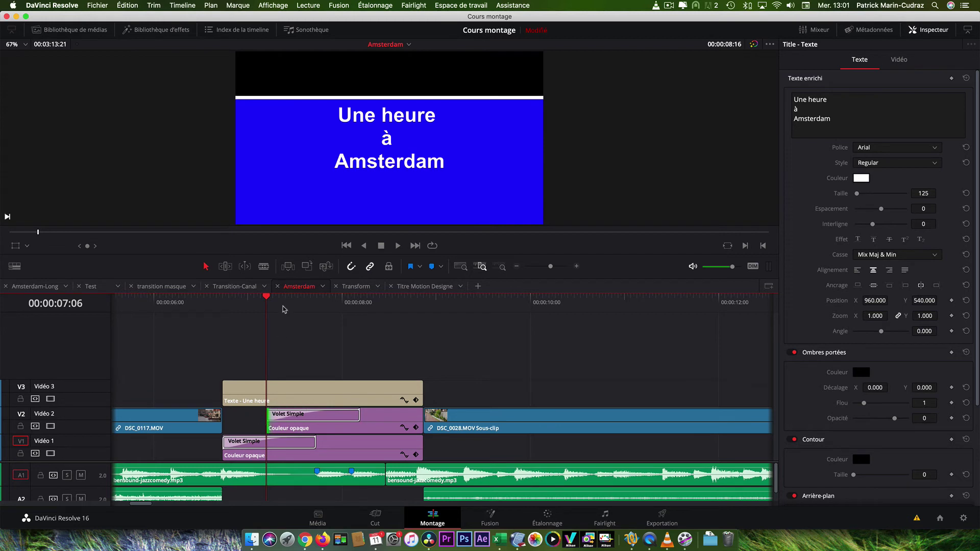
pyautogui.moveTo(266, 300)
pyautogui.mouseDown()
pyautogui.moveTo(223, 301)
pyautogui.moveTo(317, 302)
pyautogui.moveTo(230, 302)
pyautogui.moveTo(267, 304)
pyautogui.mouseUp()
pyautogui.moveTo(235, 391); pyautogui.dragTo(235, 391)
pyautogui.moveTo(260, 389); pyautogui.dragTo(263, 389)
pyautogui.moveTo(266, 297)
pyautogui.mouseDown()
pyautogui.moveTo(197, 299)
pyautogui.moveTo(291, 299)
pyautogui.moveTo(212, 299)
pyautogui.moveTo(270, 298)
pyautogui.mouseUp()
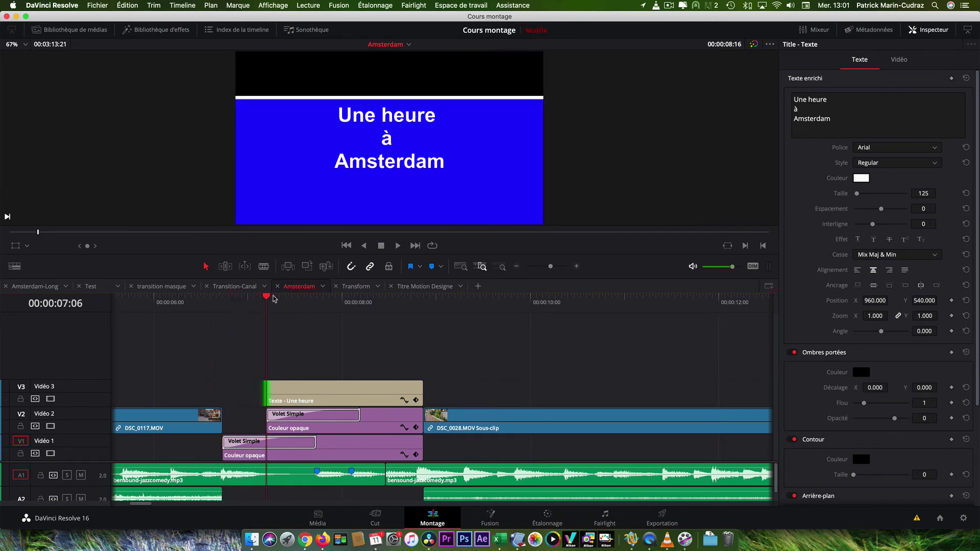
# Copy the diagonal Volet Simple transition from the Vidéo 2 clip onto the start of the title on Vidéo 3 and preview it.
pyautogui.click(249, 446)
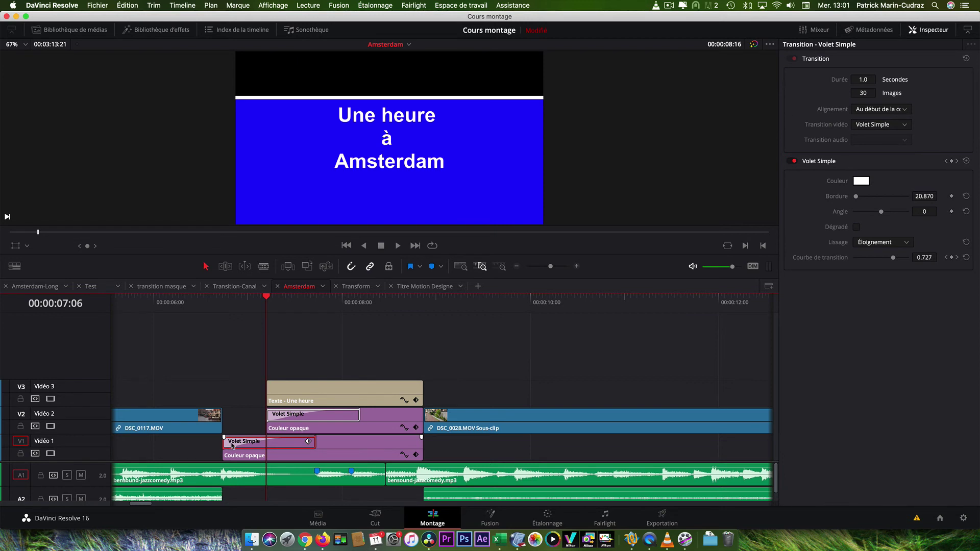
pyautogui.click(279, 418)
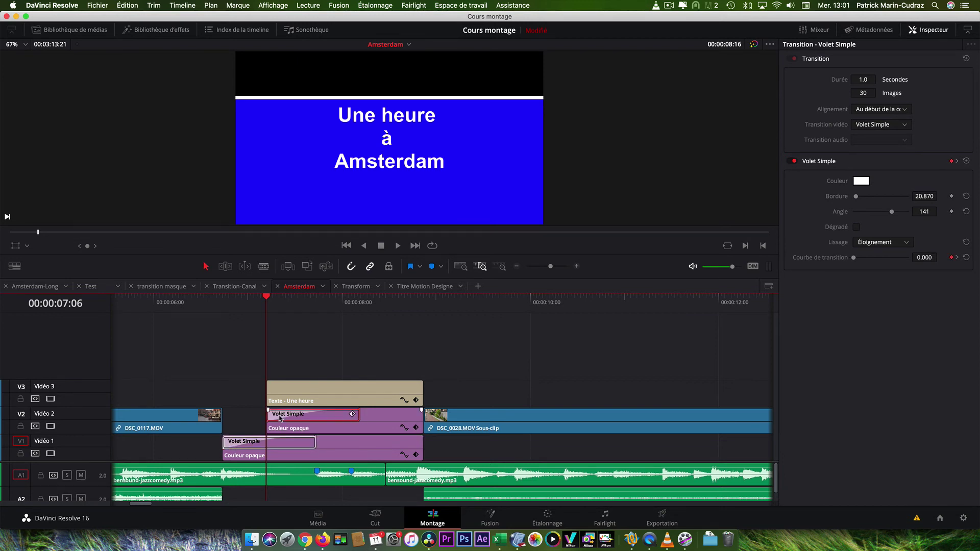
pyautogui.press('alt')
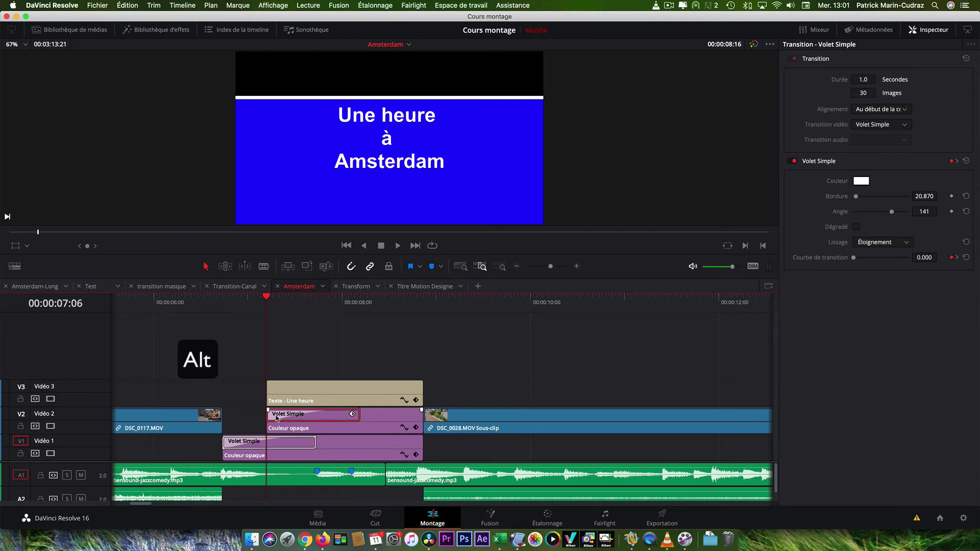
pyautogui.moveTo(275, 418); pyautogui.dragTo(277, 397)
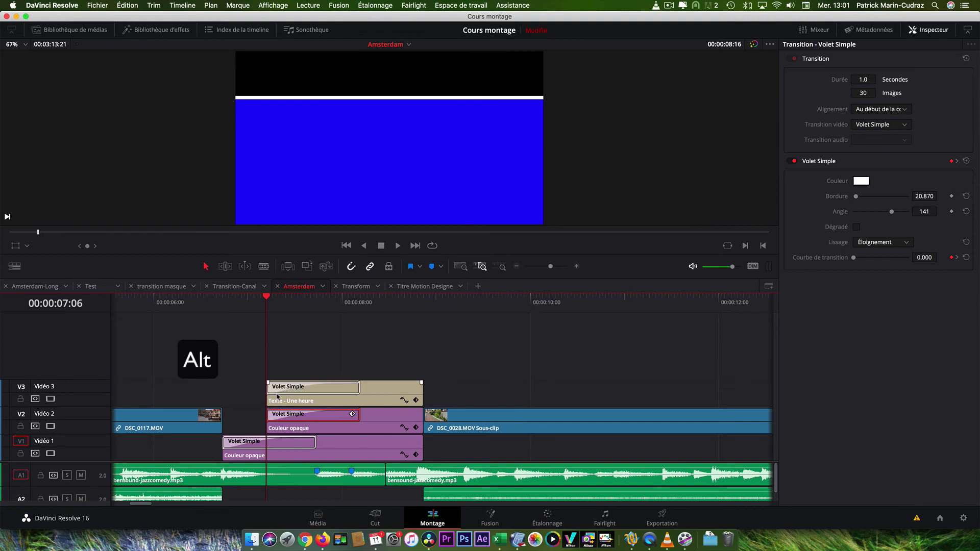
pyautogui.moveTo(266, 298); pyautogui.dragTo(305, 301)
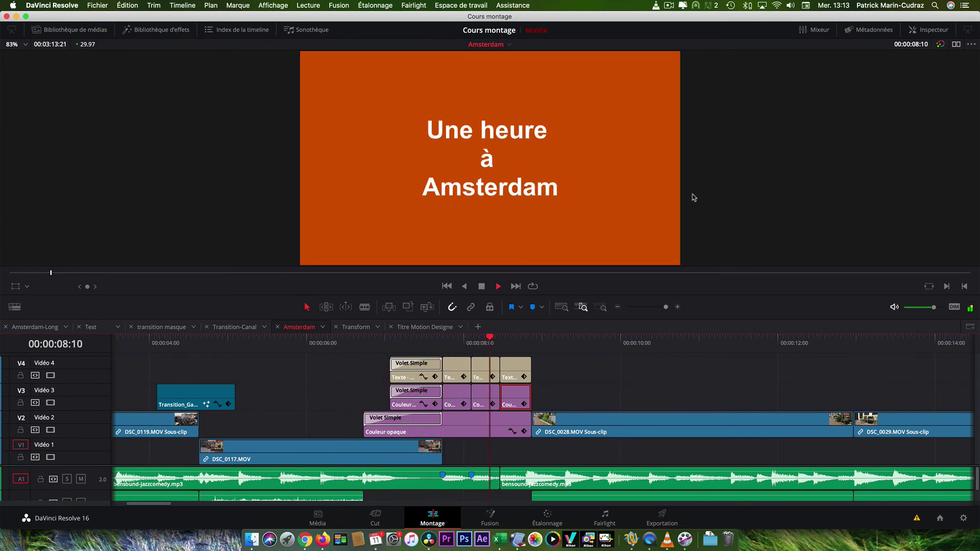
# Review the finished title animation by scrubbing through its wipes and color changes, and replay it from 00:00:06:17.
pyautogui.press('space')
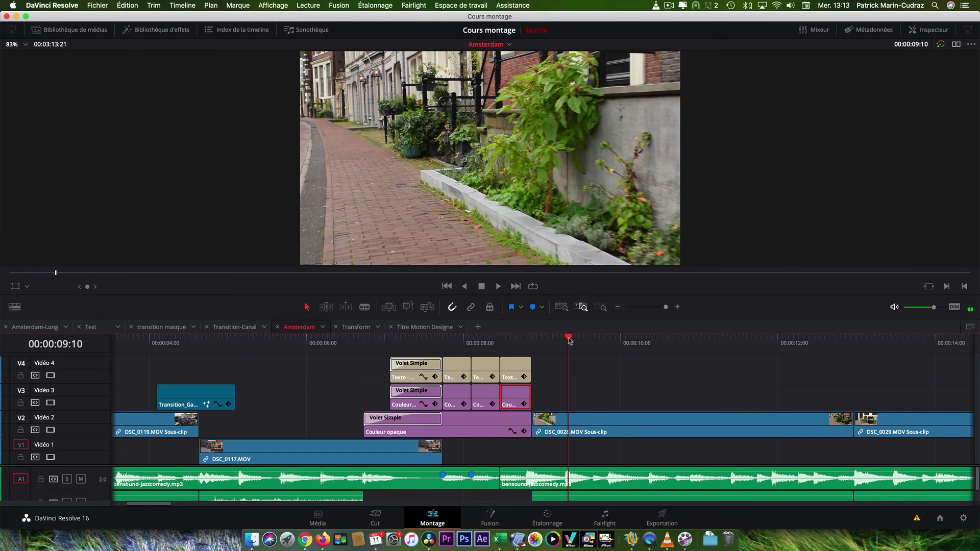
pyautogui.moveTo(570, 341); pyautogui.dragTo(355, 358)
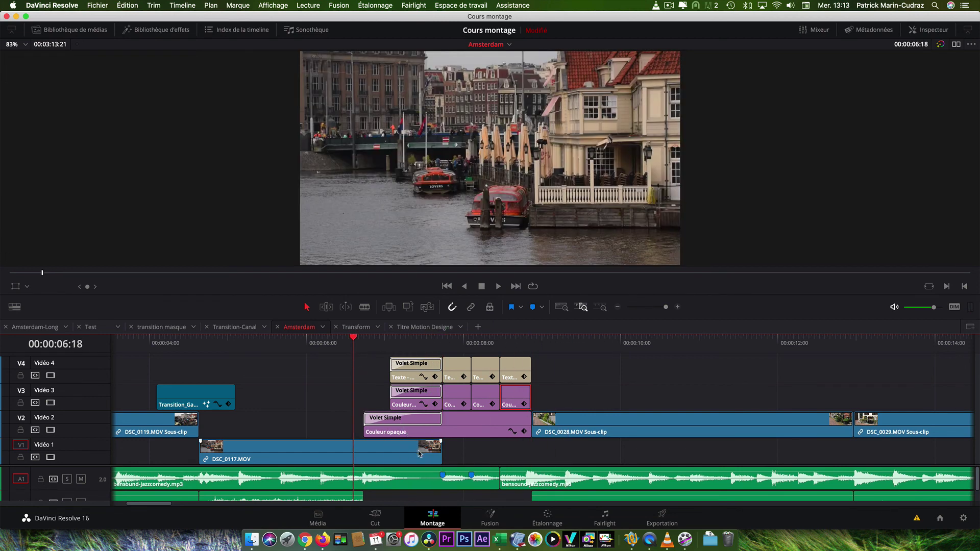
pyautogui.moveTo(355, 341); pyautogui.dragTo(390, 341)
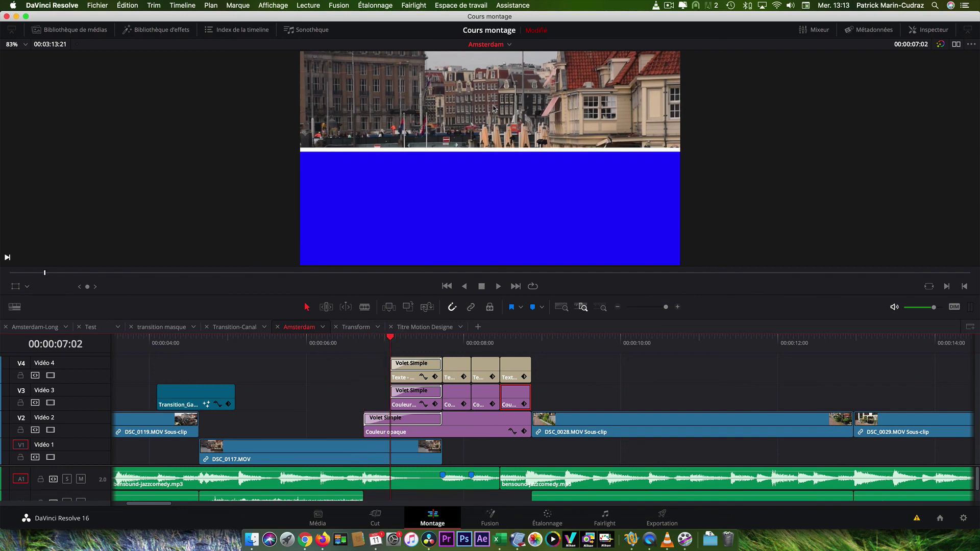
pyautogui.moveTo(390, 340); pyautogui.dragTo(441, 340)
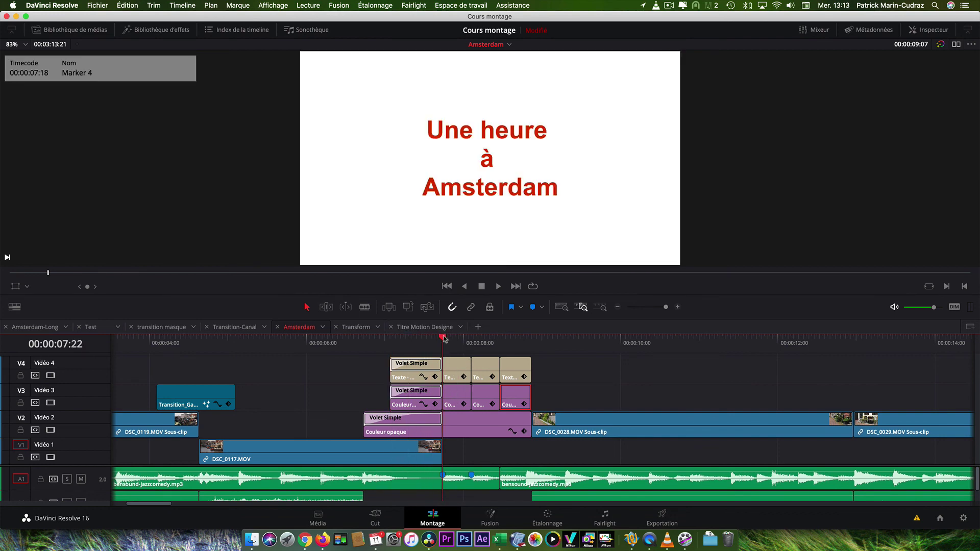
pyautogui.moveTo(444, 340); pyautogui.dragTo(353, 341)
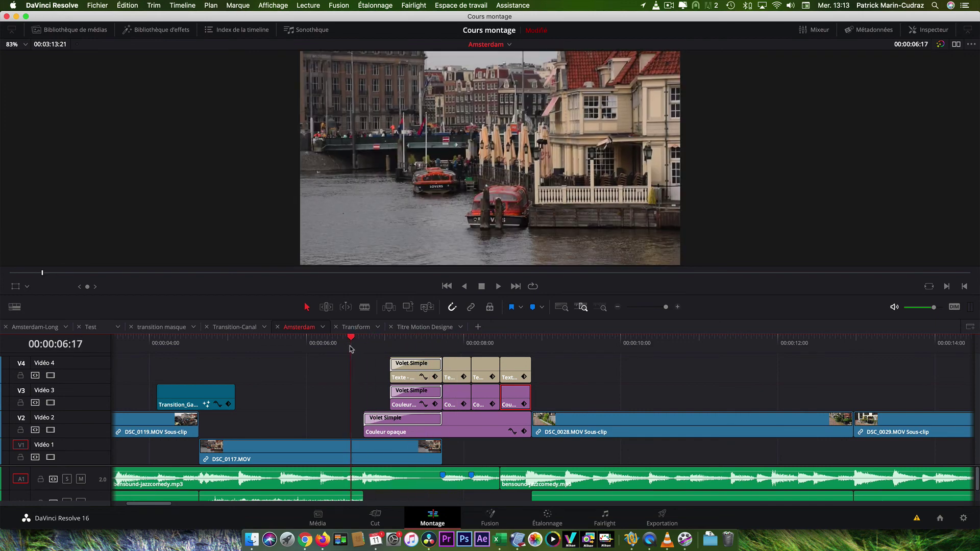
pyautogui.press('space')
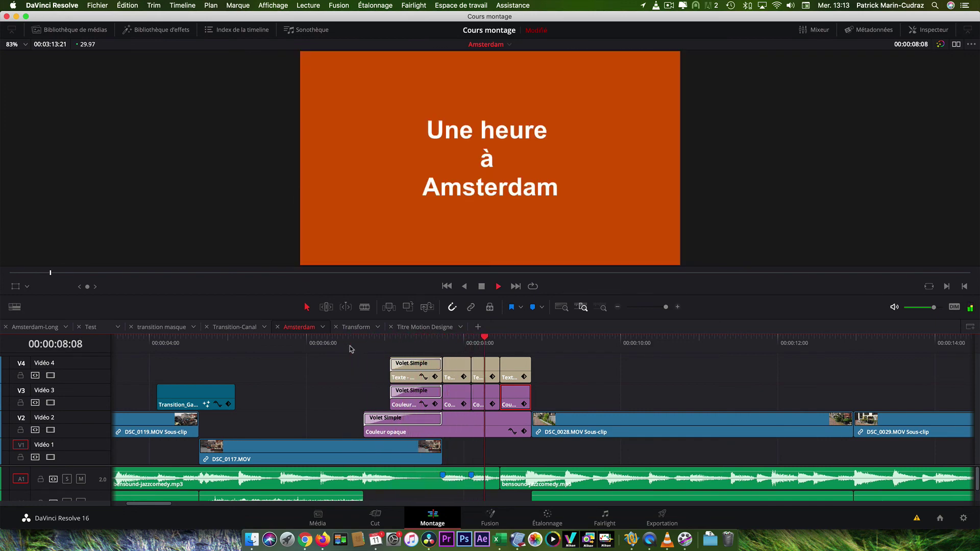